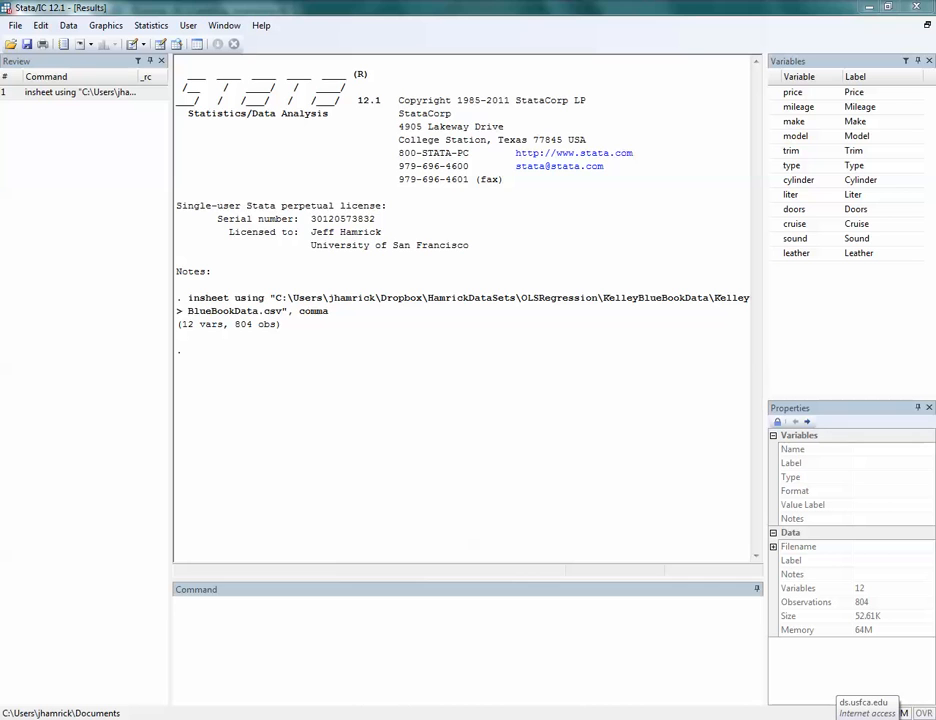
Produce a one-way frequency table of the variable make with the tabulate command.
{"action": "left_click", "coordinate": [467, 640]}
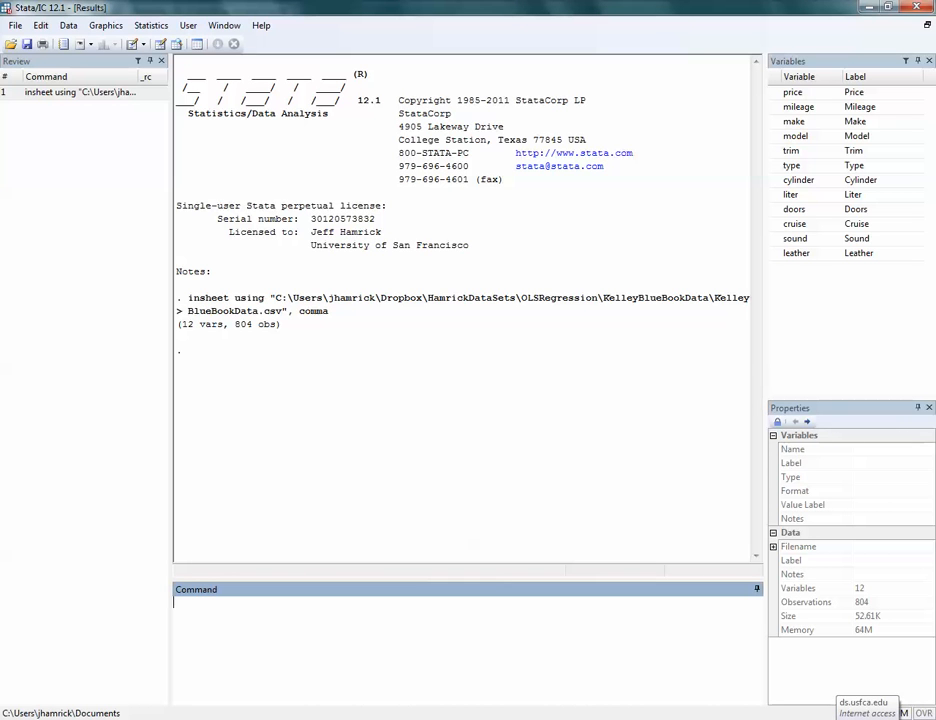
{"action": "type", "text": "tabulate make"}
{"action": "key", "text": "Return"}
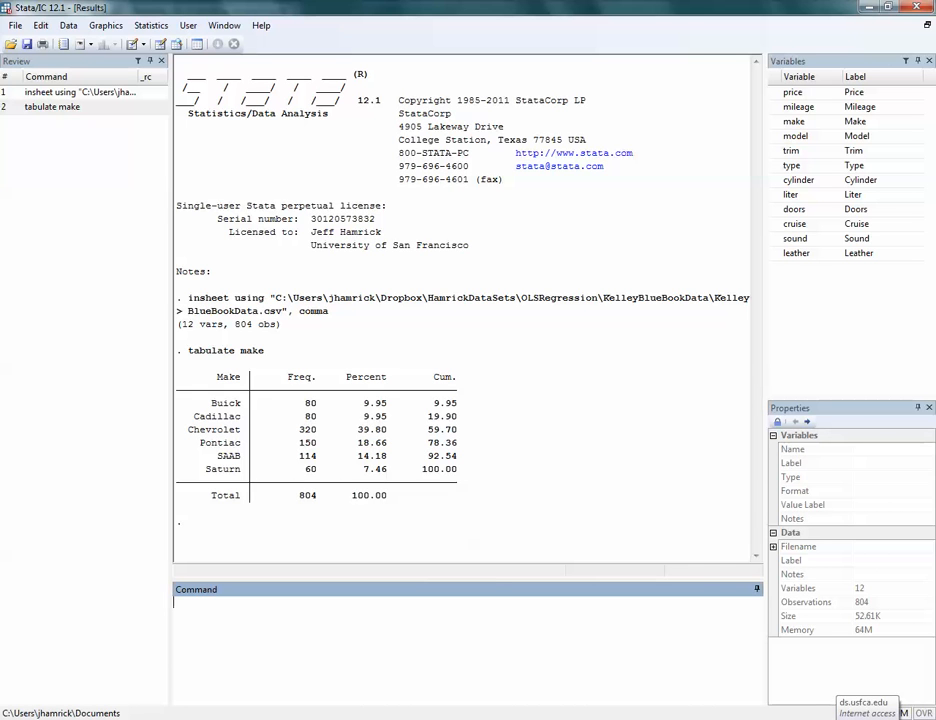
Cross-tabulate make against cylinder in a two-way frequency table.
{"action": "type", "text": "tabulate make cylinder"}
{"action": "key", "text": "Return"}
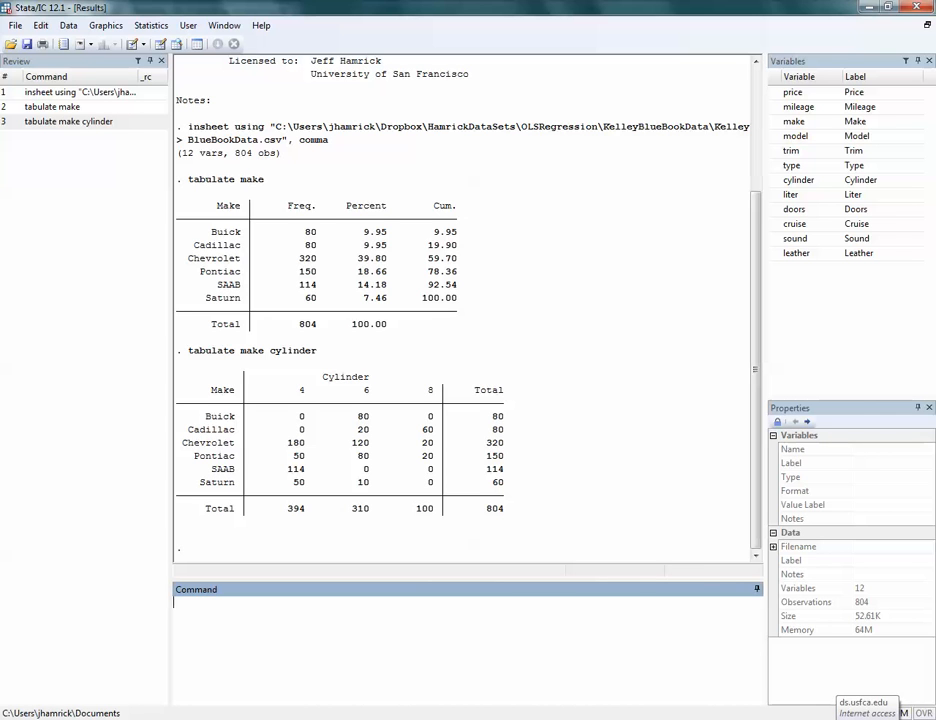
Try to regress price directly on the text variable make.
{"action": "type", "text": "regress price make"}
{"action": "key", "text": "Return"}
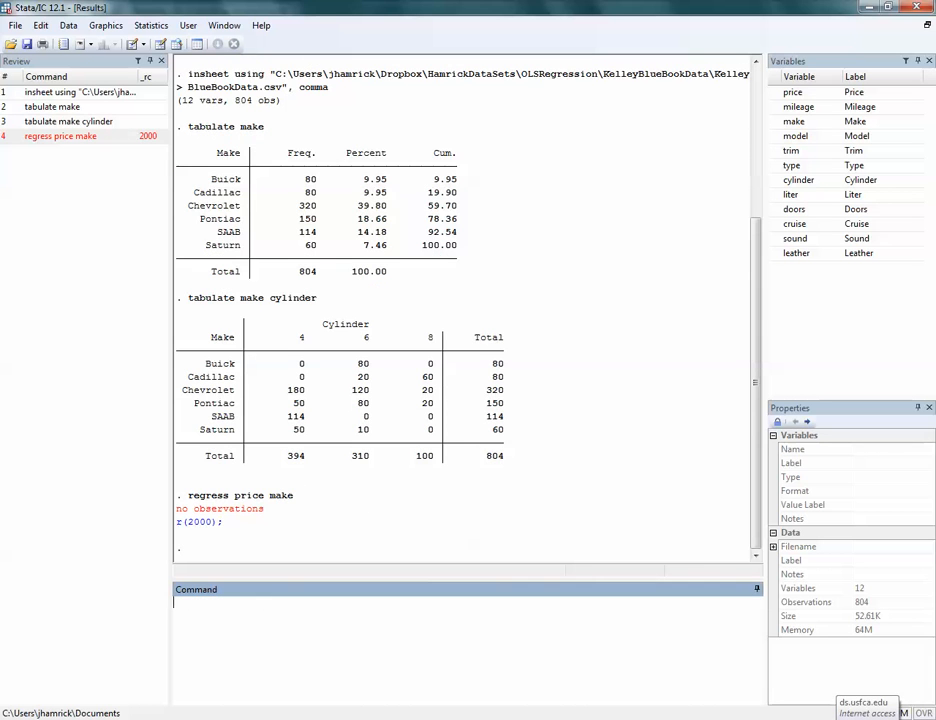
Browse the dataset to see how the make variable is stored, and close the data view.
{"action": "type", "text": "browse"}
{"action": "key", "text": "Return"}
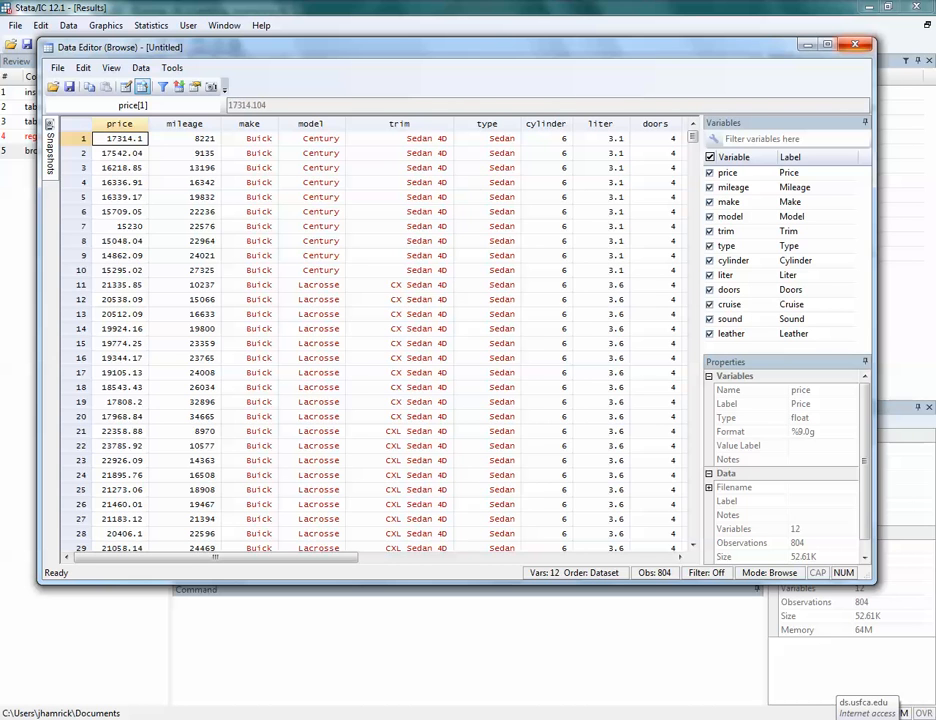
{"action": "left_click", "coordinate": [855, 44]}
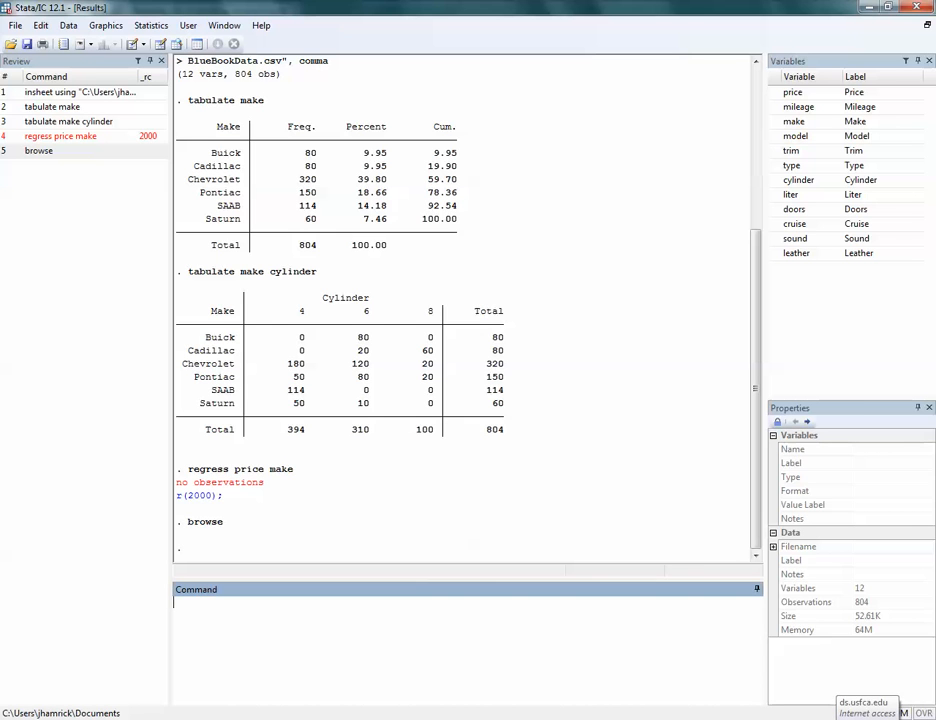
Tabulate make with the gen(m) option to generate a dummy variable for each make, using the prefix m.
{"action": "type", "text": "tabulate make, gen(n)"}
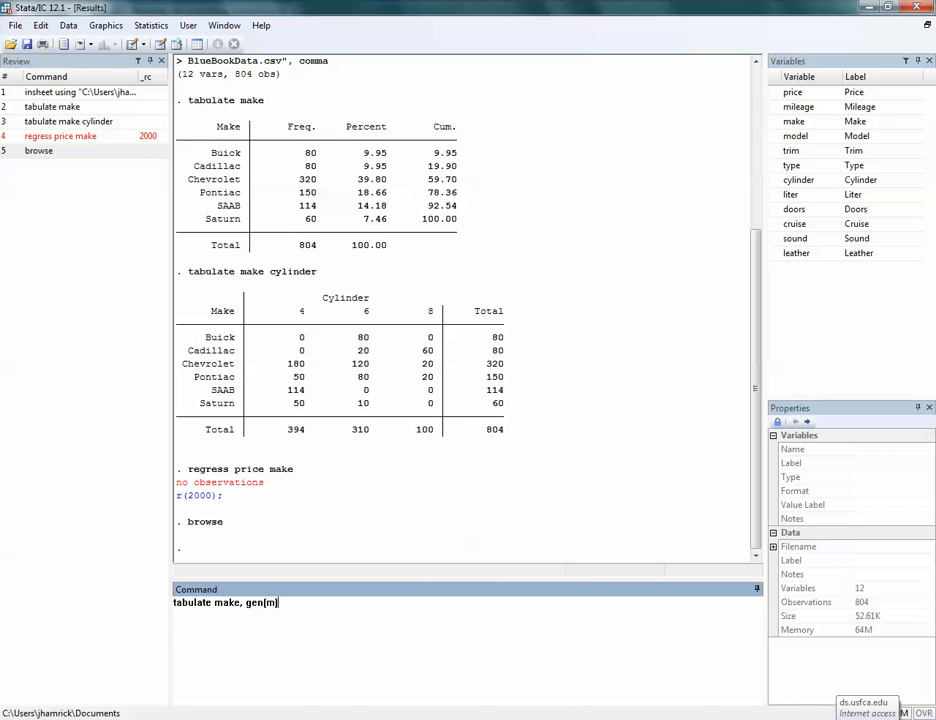
{"action": "key", "text": "shift+Left"}
{"action": "key", "text": "shift+Left"}
{"action": "key", "text": "shift+Left"}
{"action": "key", "text": "Left"}
{"action": "key", "text": "shift+Right"}
{"action": "key", "text": "shift+Right"}
{"action": "key", "text": "shift+Right"}
{"action": "key", "text": "Right"}
{"action": "key", "text": "Return"}
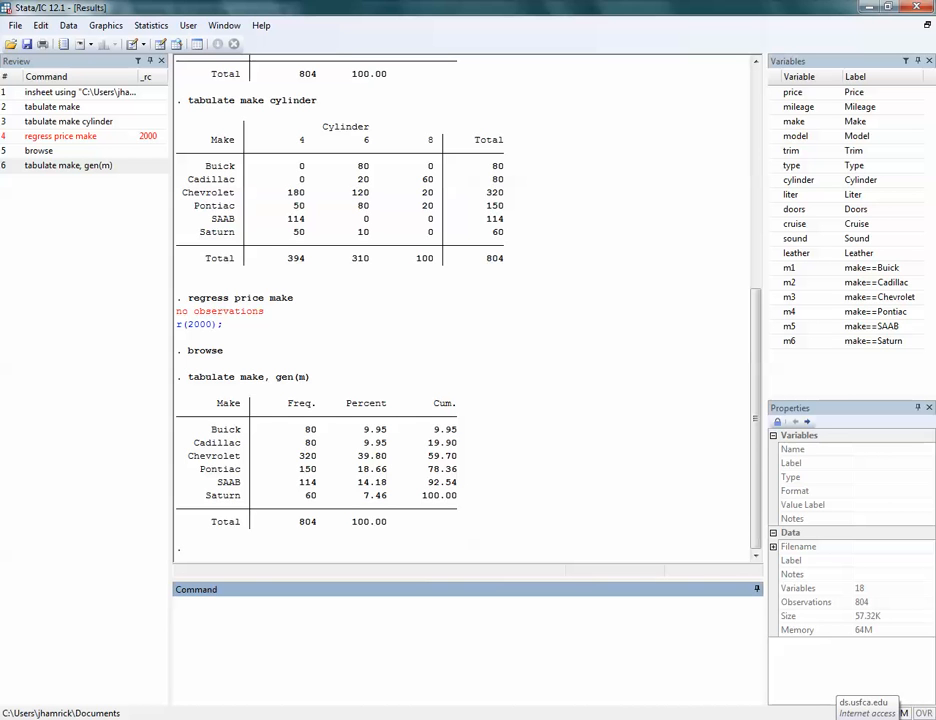
Browse the dataset to examine the dummy columns m1 to m6 where the make changes, and close the data view.
{"action": "type", "text": "browse"}
{"action": "key", "text": "Return"}
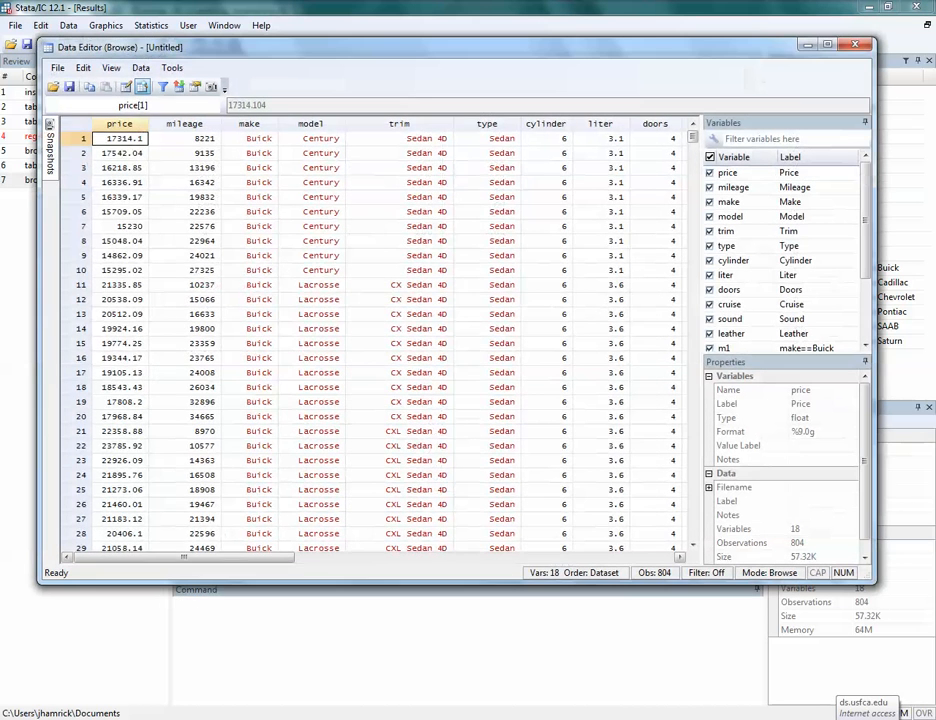
{"action": "scroll", "coordinate": [370, 340], "scroll_direction": "right", "scroll_amount": 5}
{"action": "scroll", "coordinate": [370, 340], "scroll_direction": "right", "scroll_amount": 3}
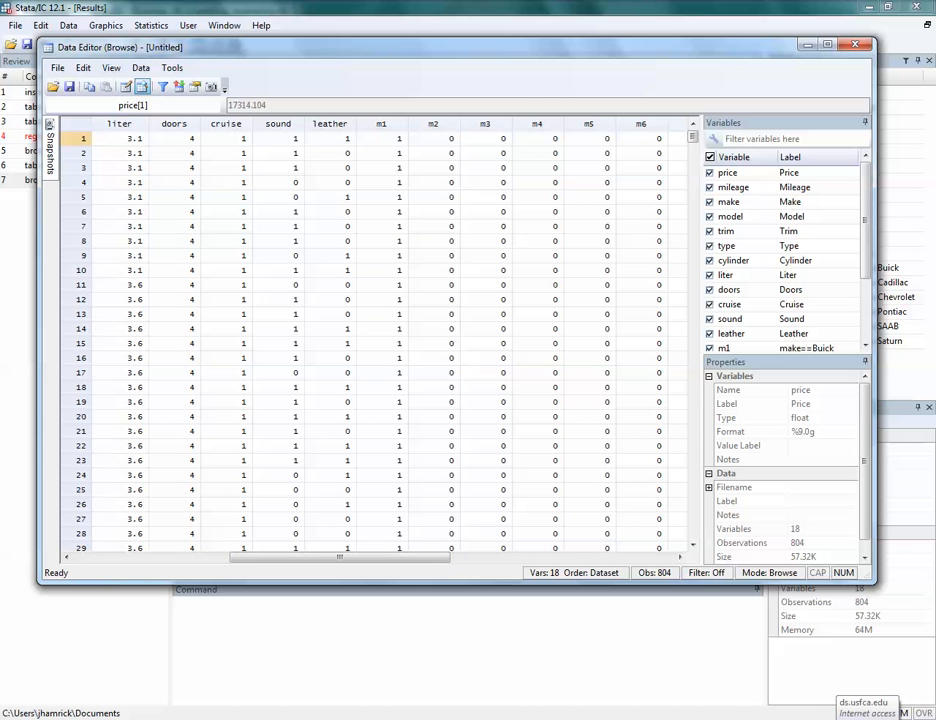
{"action": "mouse_move", "coordinate": [340, 557]}
{"action": "left_mouse_down"}
{"action": "mouse_move", "coordinate": [172, 557]}
{"action": "mouse_move", "coordinate": [340, 557]}
{"action": "left_mouse_up"}
{"action": "left_click_drag", "start_coordinate": [692, 136], "coordinate": [692, 172]}
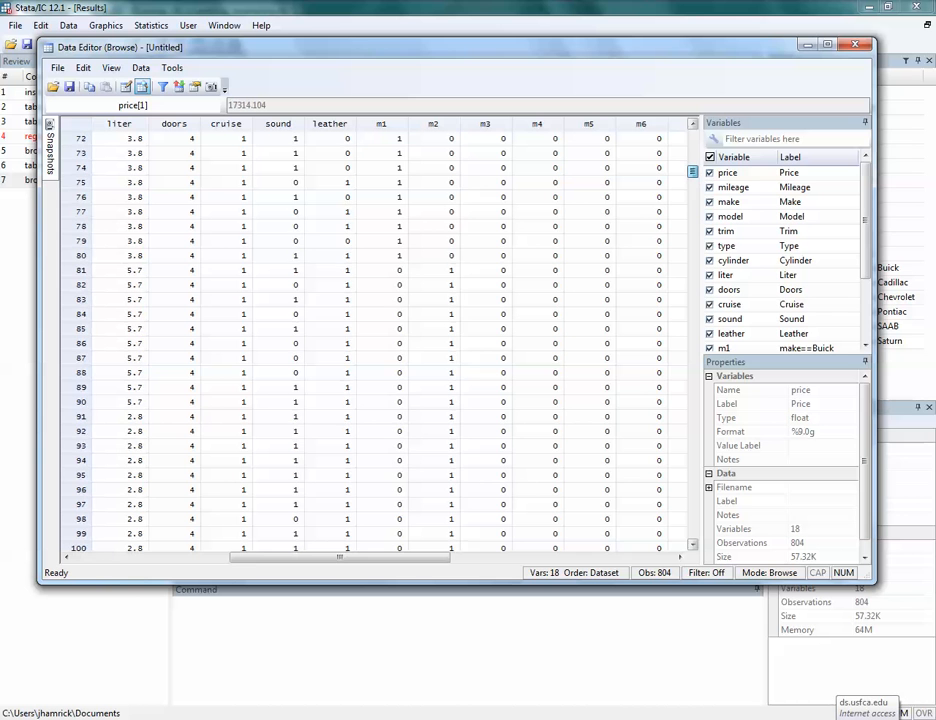
{"action": "mouse_move", "coordinate": [340, 557]}
{"action": "left_mouse_down"}
{"action": "mouse_move", "coordinate": [205, 557]}
{"action": "mouse_move", "coordinate": [337, 557]}
{"action": "left_mouse_up"}
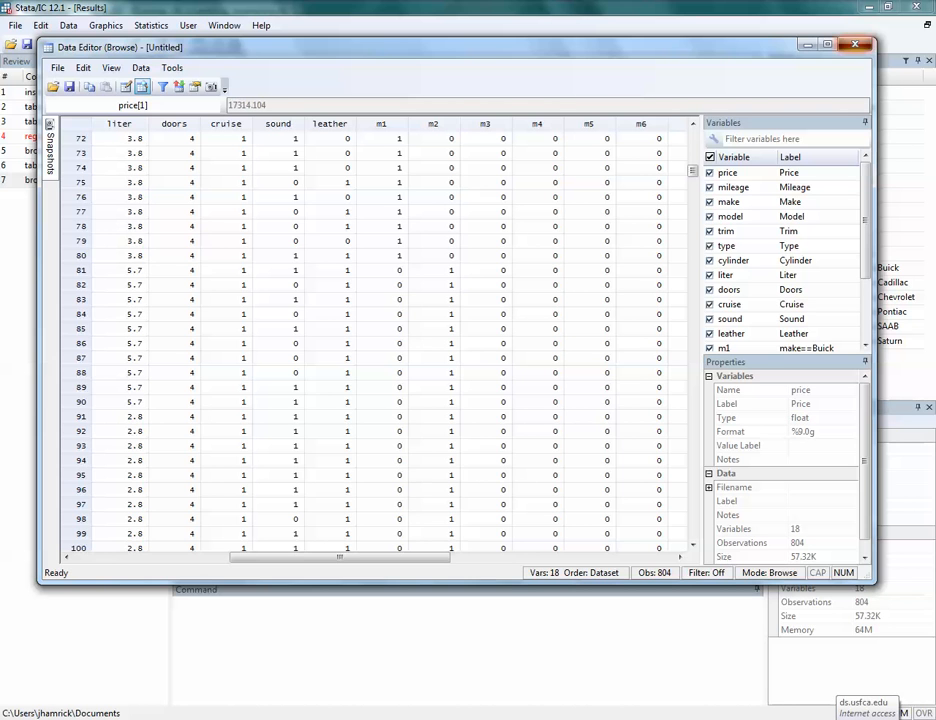
{"action": "left_click", "coordinate": [855, 45]}
Regress price on all six make dummies, m1 m2 m3 m4 m5 m6.
{"action": "type", "text": "r"}
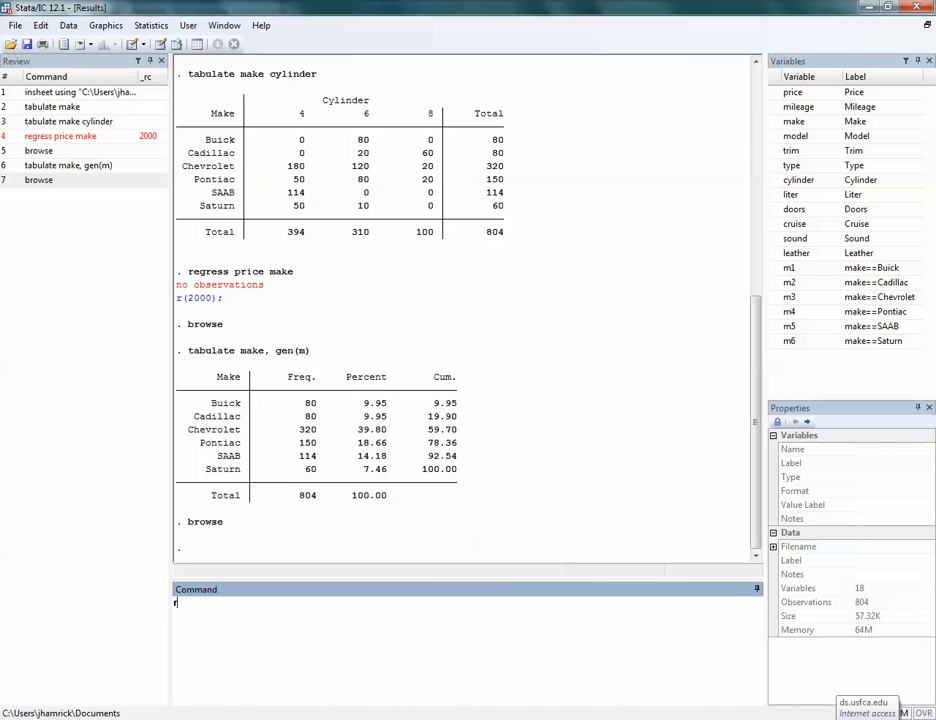
{"action": "type", "text": "egress price m1 m2 m3 "}
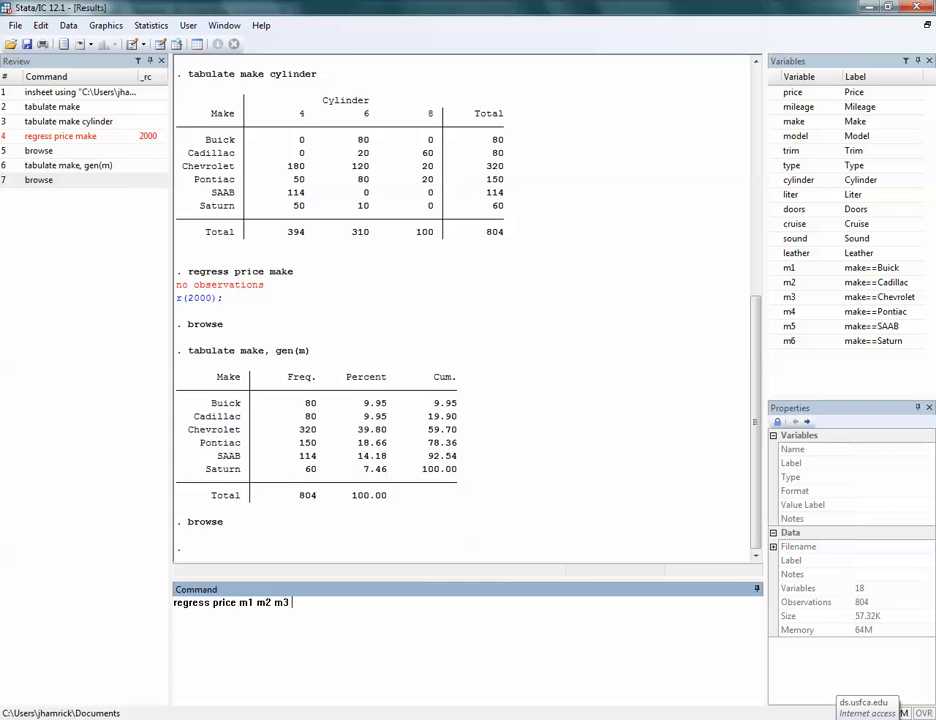
{"action": "type", "text": "m4 m5 m6"}
{"action": "key", "text": "Return"}
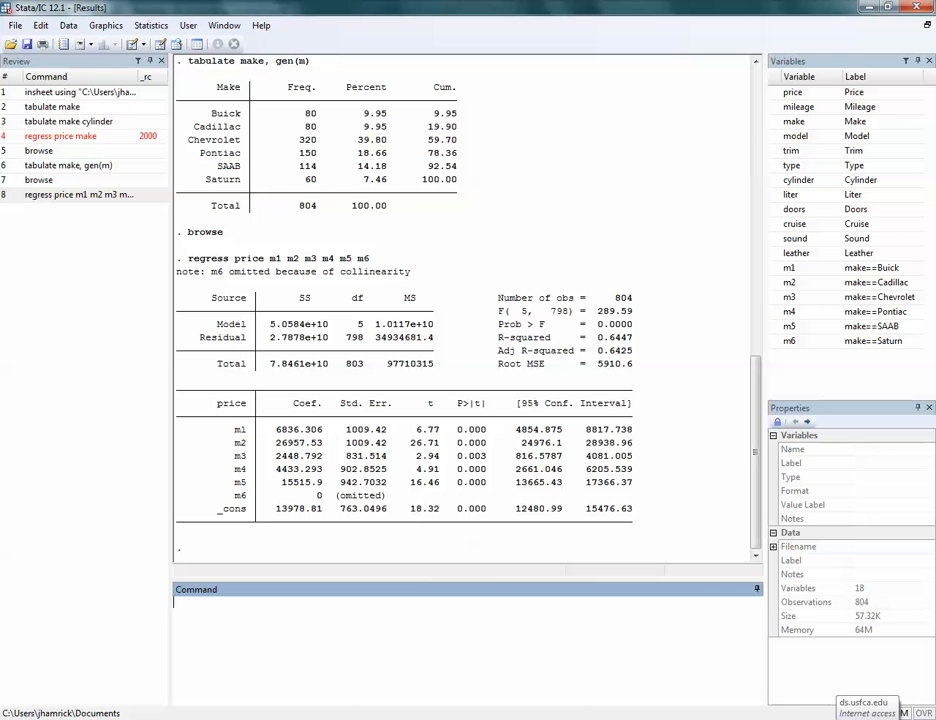